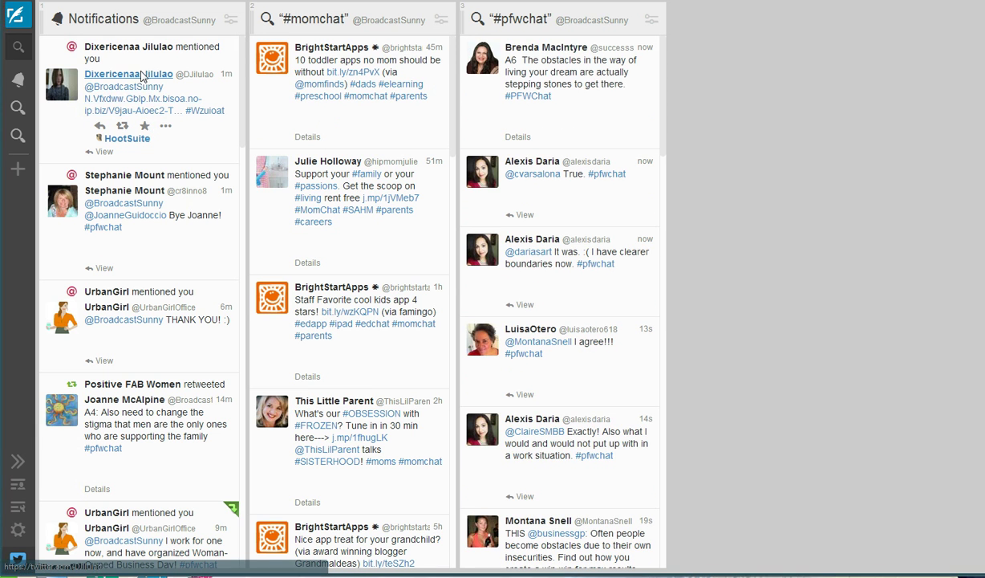
click(142, 75)
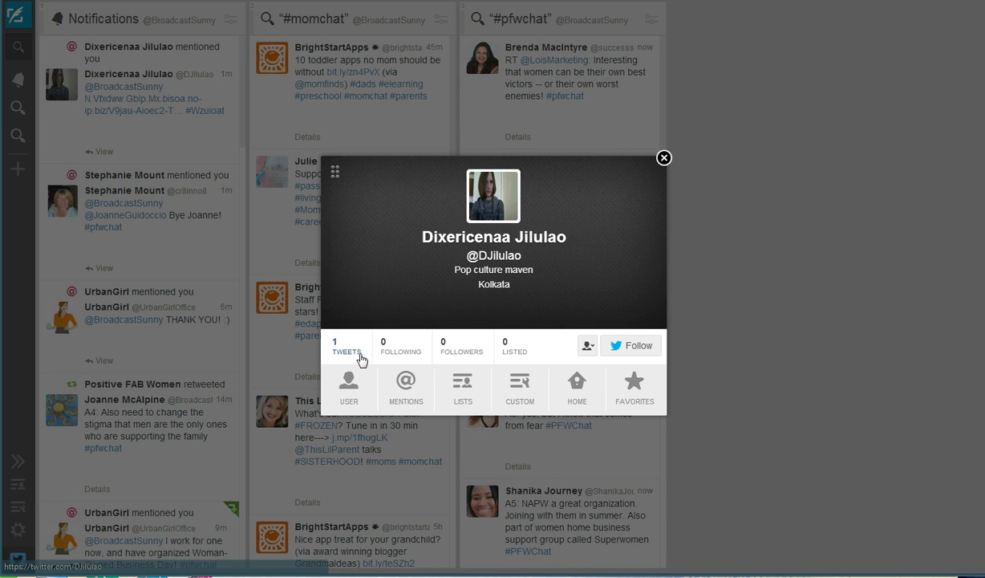
click(664, 159)
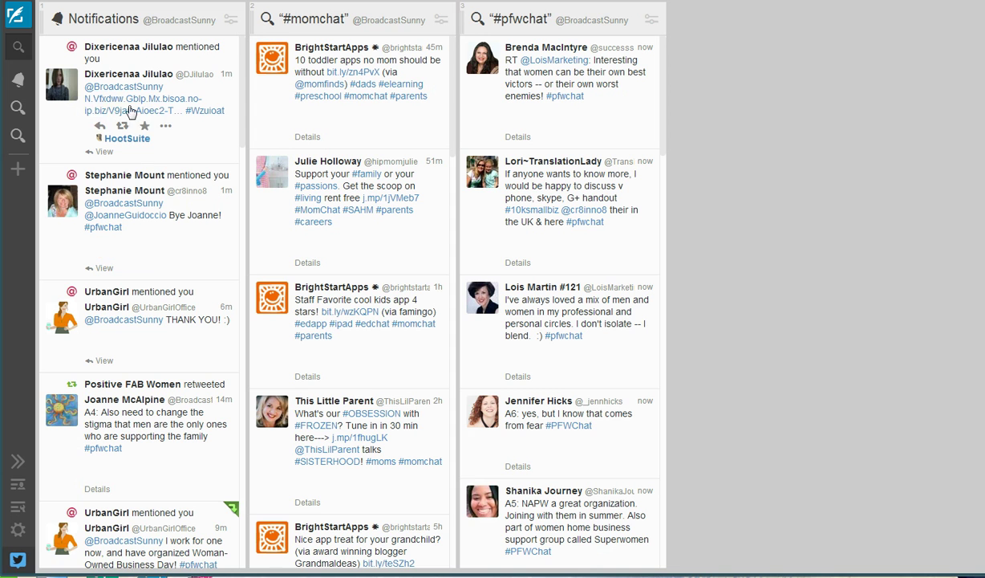
click(166, 127)
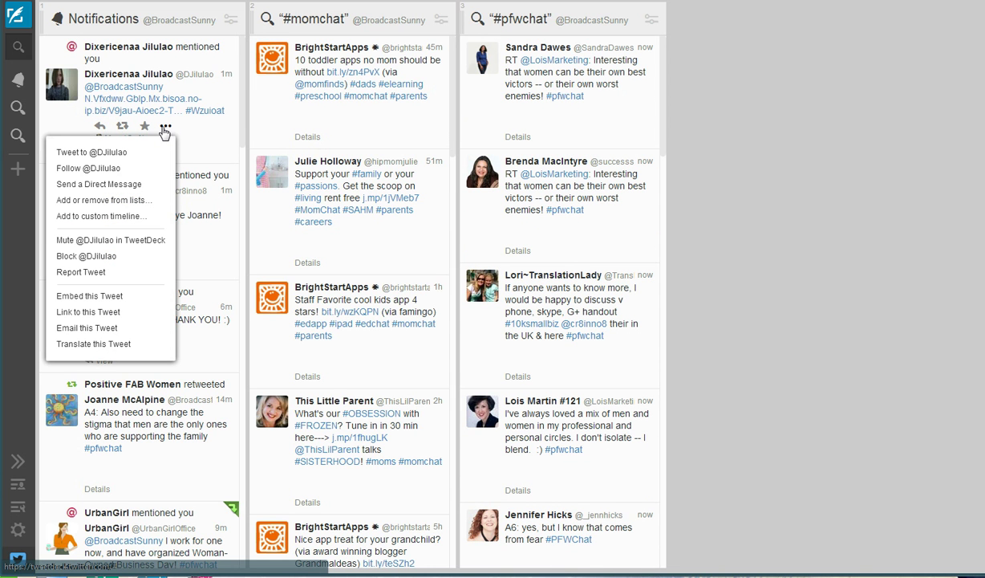
click(97, 260)
mouse_move(369, 201)
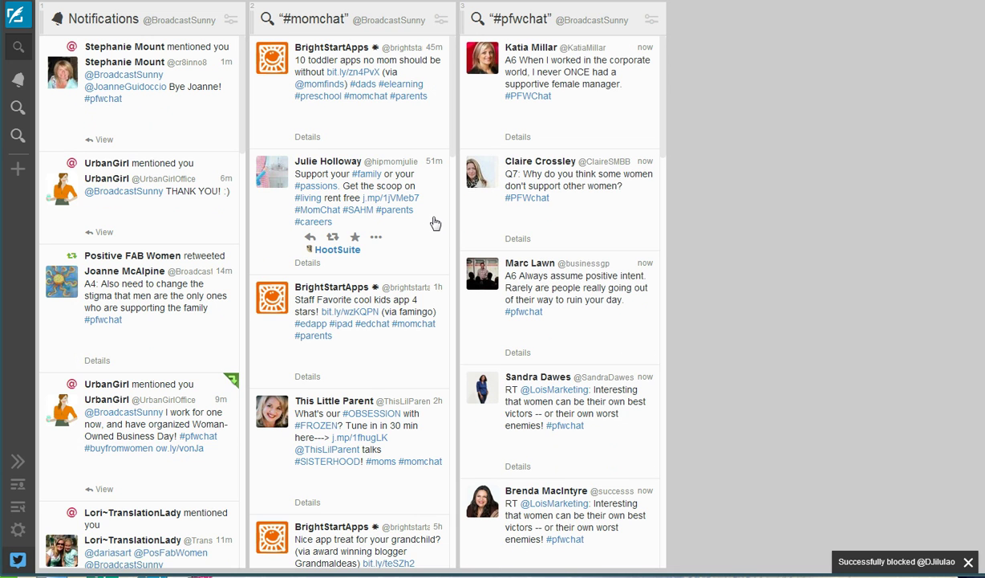